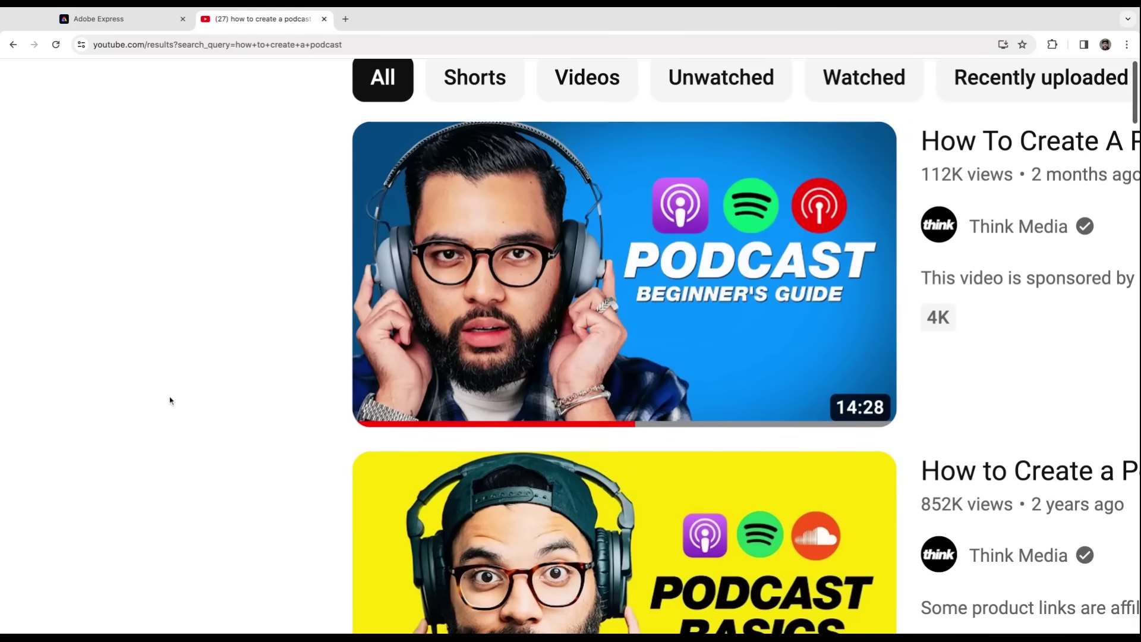
Step: Switch to Adobe Express and open the 'How to Use a Semicolon' YouTube thumbnail template
key("ctrl+shift+Tab")
left_click(267, 78)
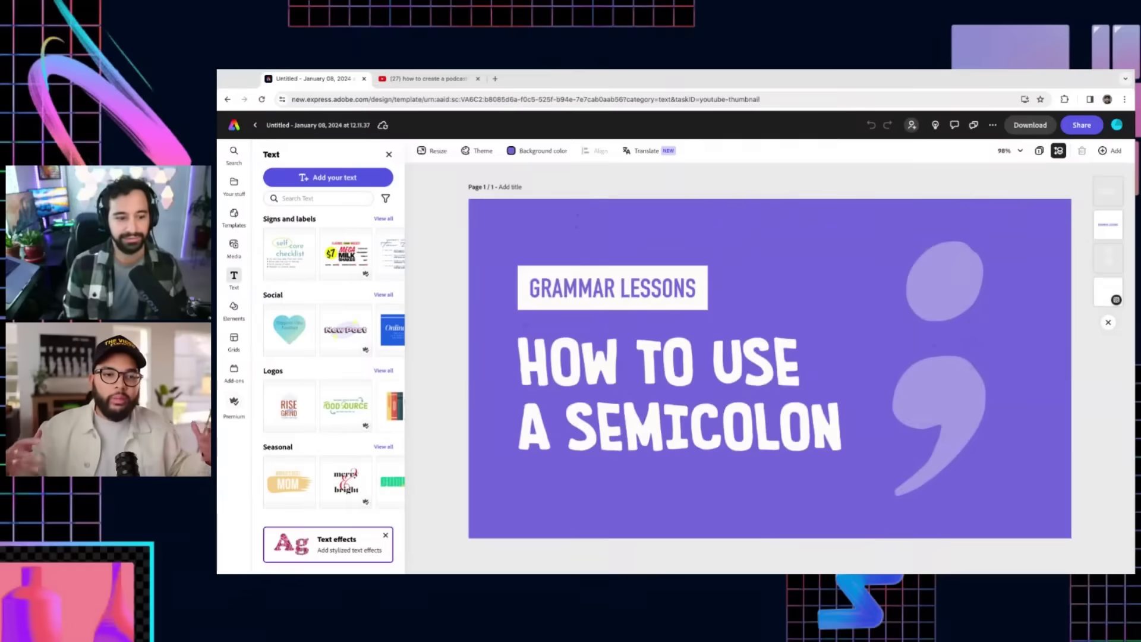
Step: Replace the semicolon graphic with the pasted photo of the host
left_click(946, 372)
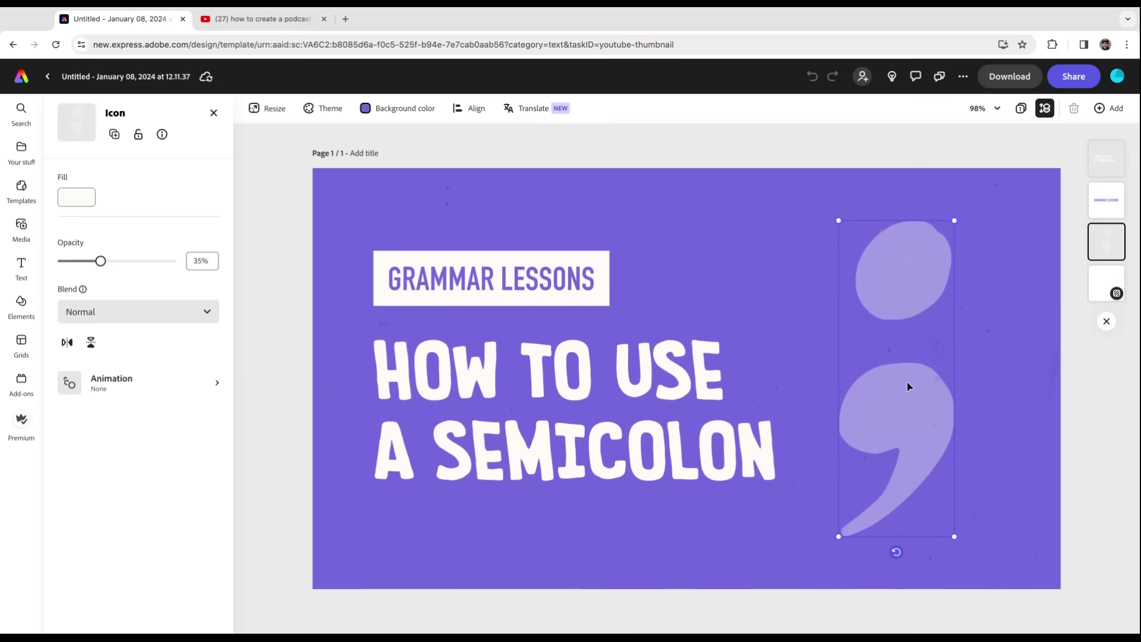
key("Delete")
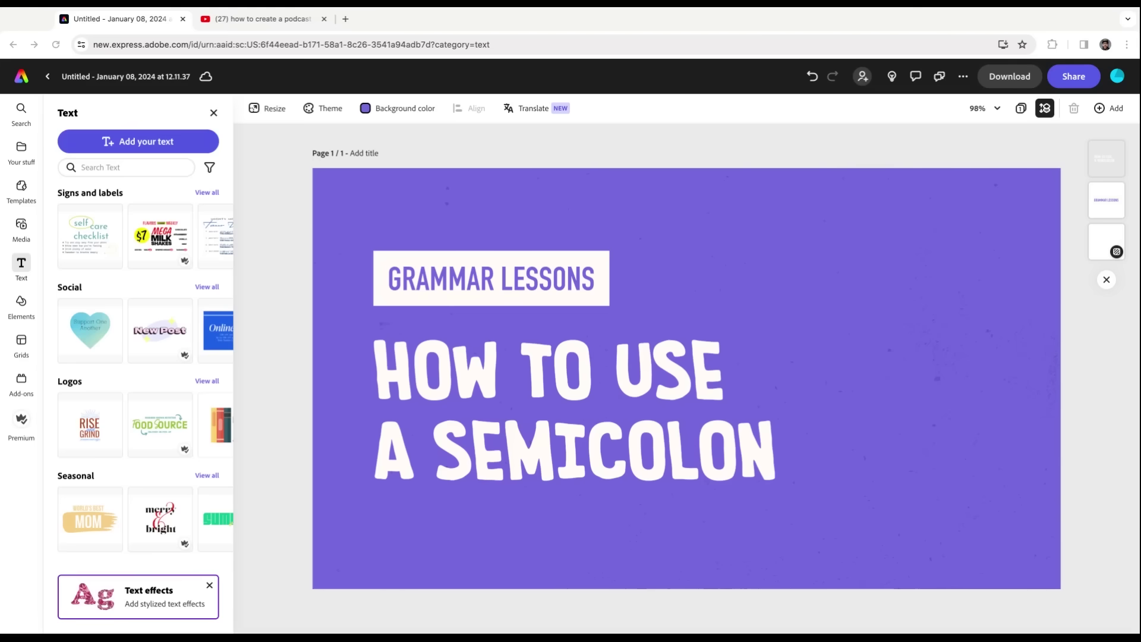
key("ctrl+v")
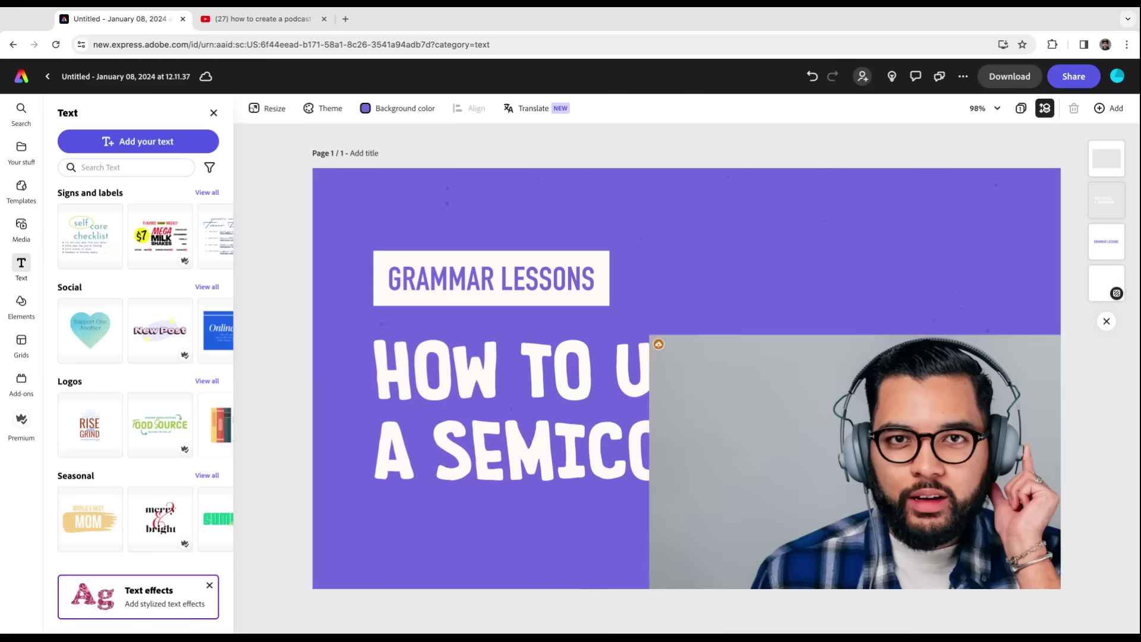
Step: Move and enlarge the host photo so it fills the thumbnail's right side
left_click_drag(798, 394, 759, 383)
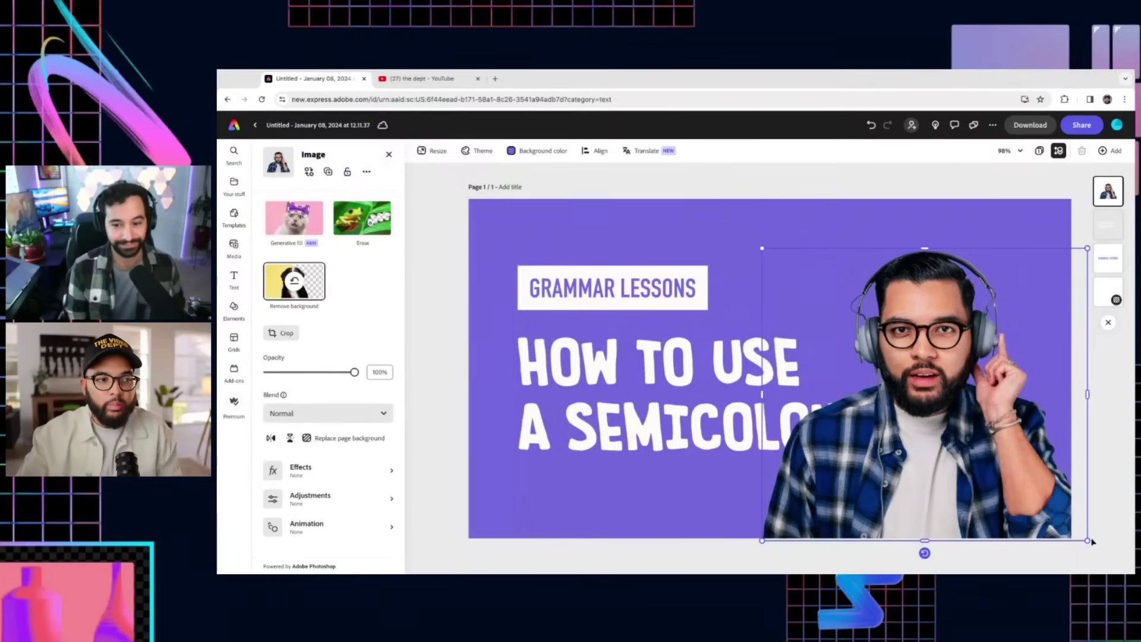
left_click_drag(1092, 541, 1117, 576)
left_click_drag(762, 248, 703, 224)
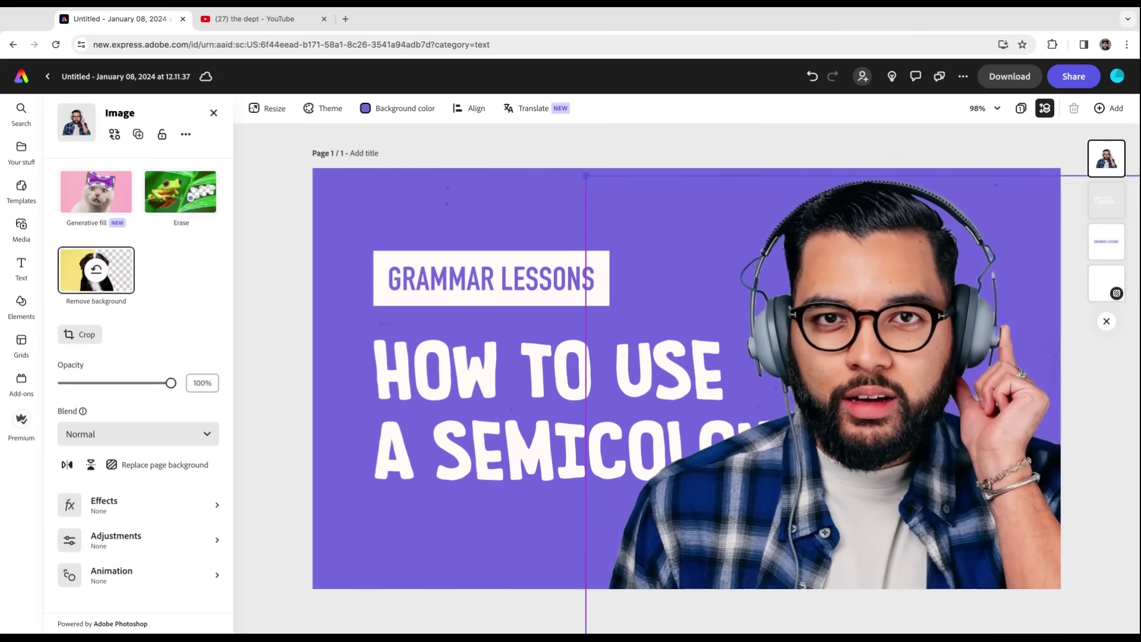
left_click_drag(589, 178, 585, 175)
Step: Set the page background to a custom vivid blue
left_click(432, 104)
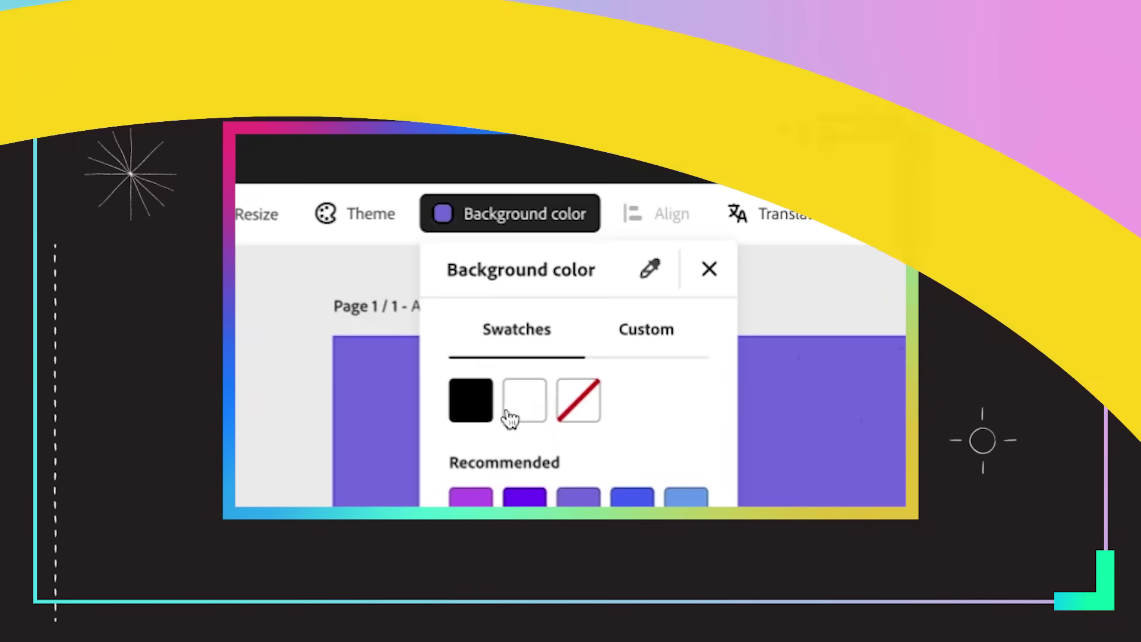
left_click(530, 225)
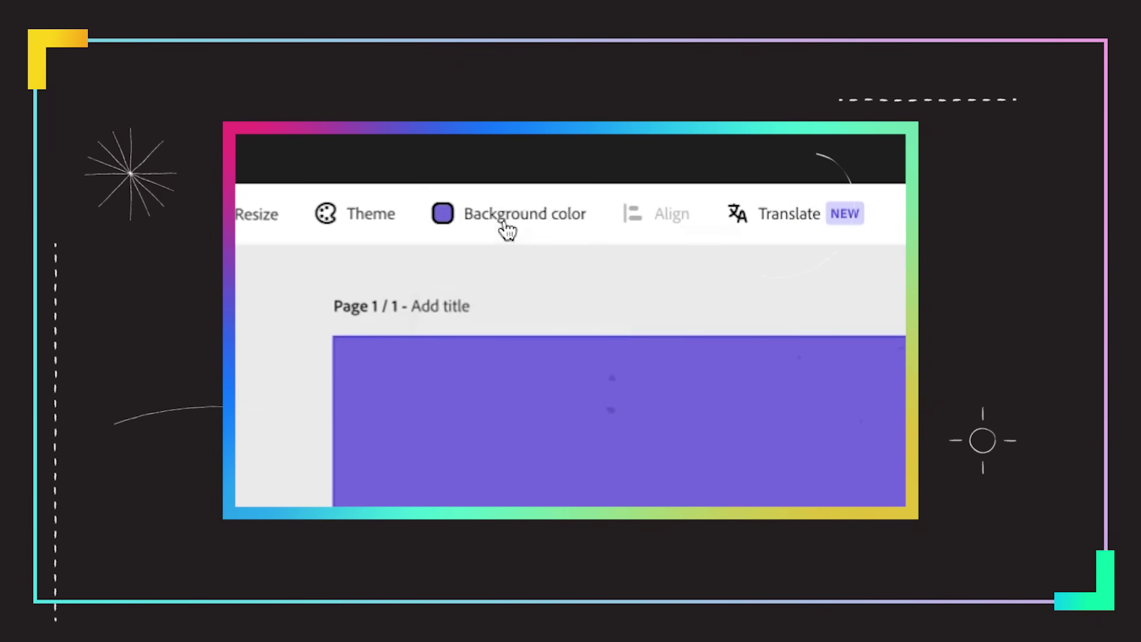
left_click(499, 227)
left_click(530, 205)
left_click_drag(459, 338, 588, 264)
left_click_drag(510, 228, 493, 226)
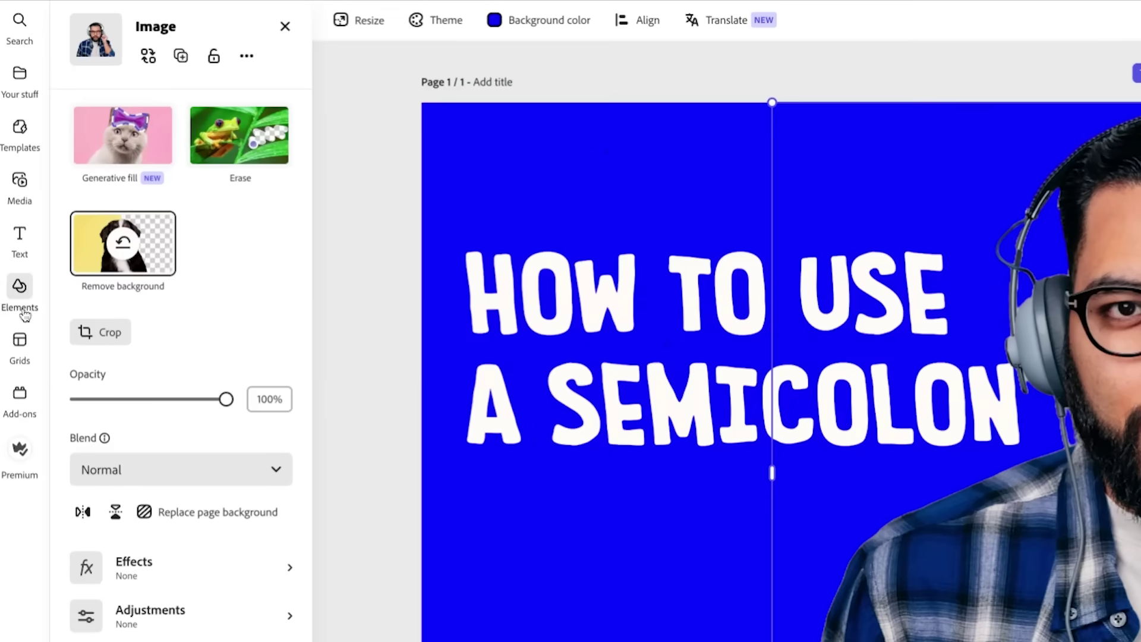
Step: Add a 'vignette' element, send it behind the title text, and enlarge it
left_click(22, 301)
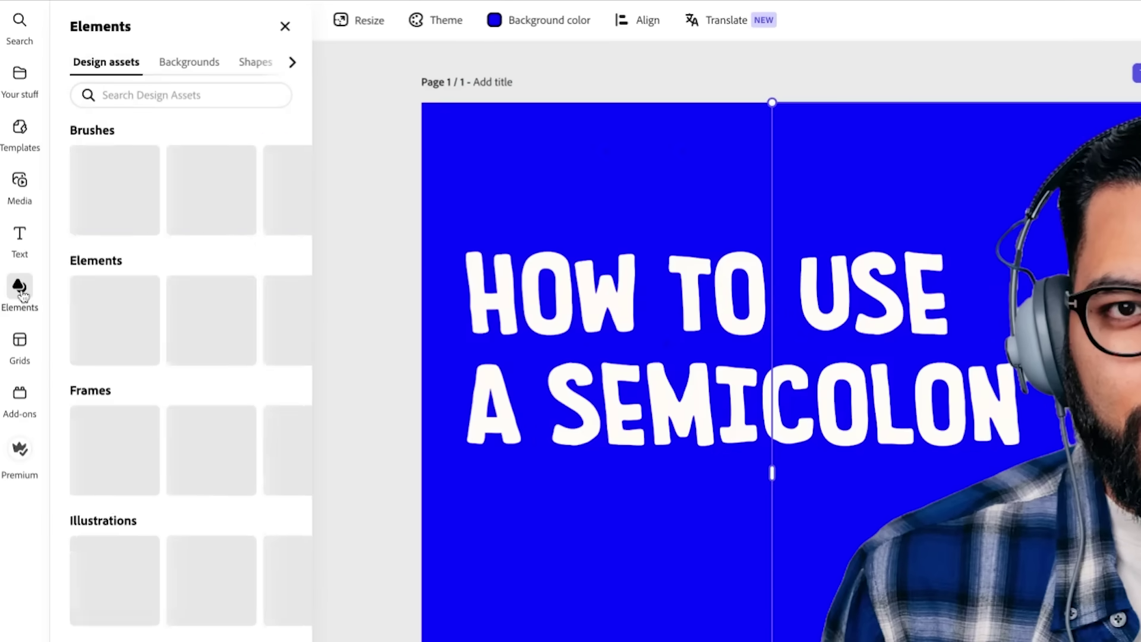
left_click(126, 96)
type("vignet")
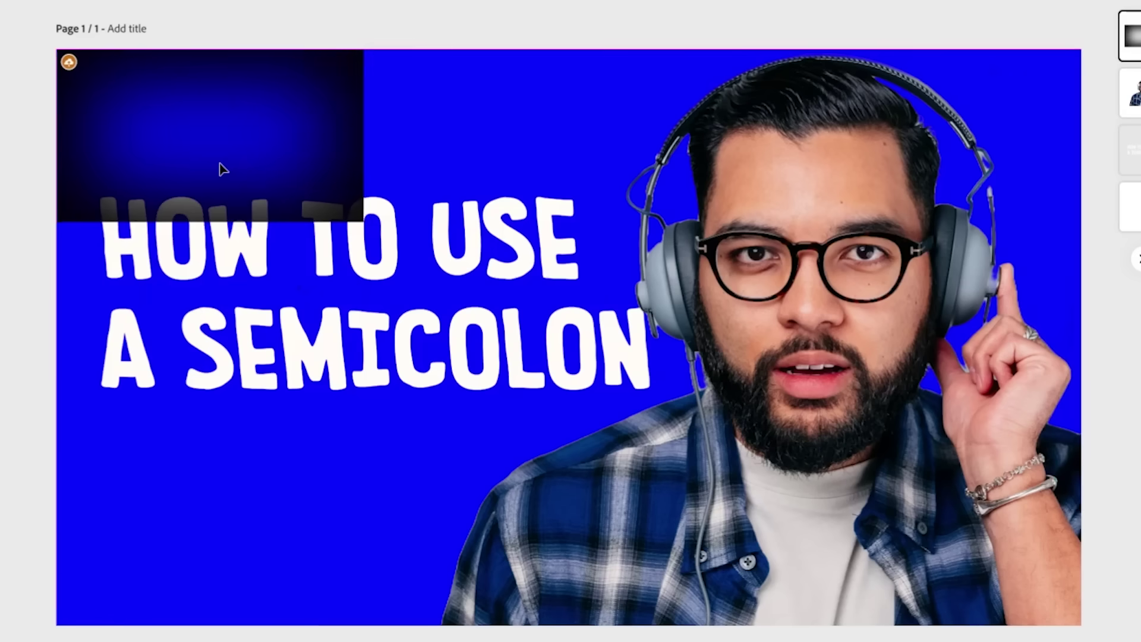
left_click(221, 169)
right_click(265, 137)
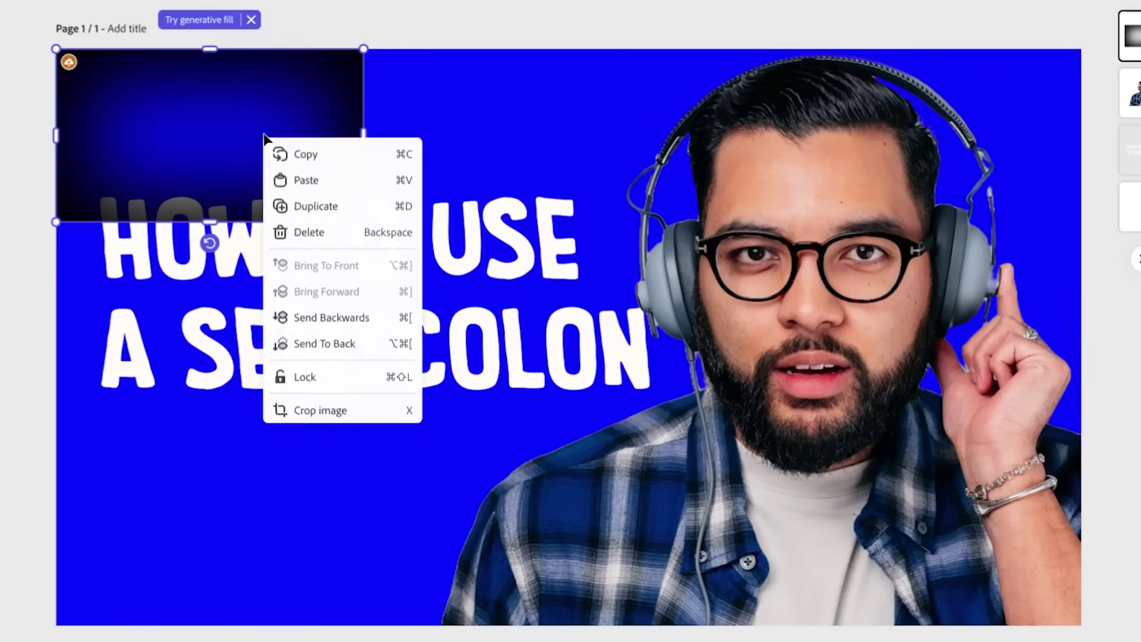
left_click(383, 321)
left_click_drag(364, 223, 594, 353)
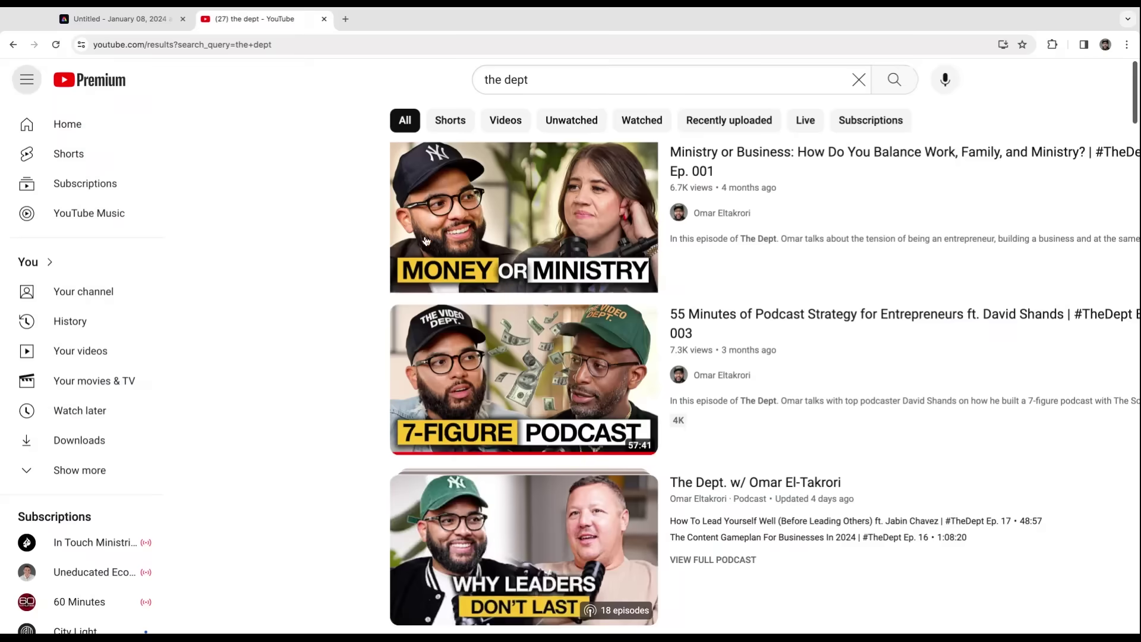
Step: Scroll through The Dept podcast's episode thumbnails in the YouTube results
scroll(310, 277, "down", 4)
scroll(310, 277, "down", 12)
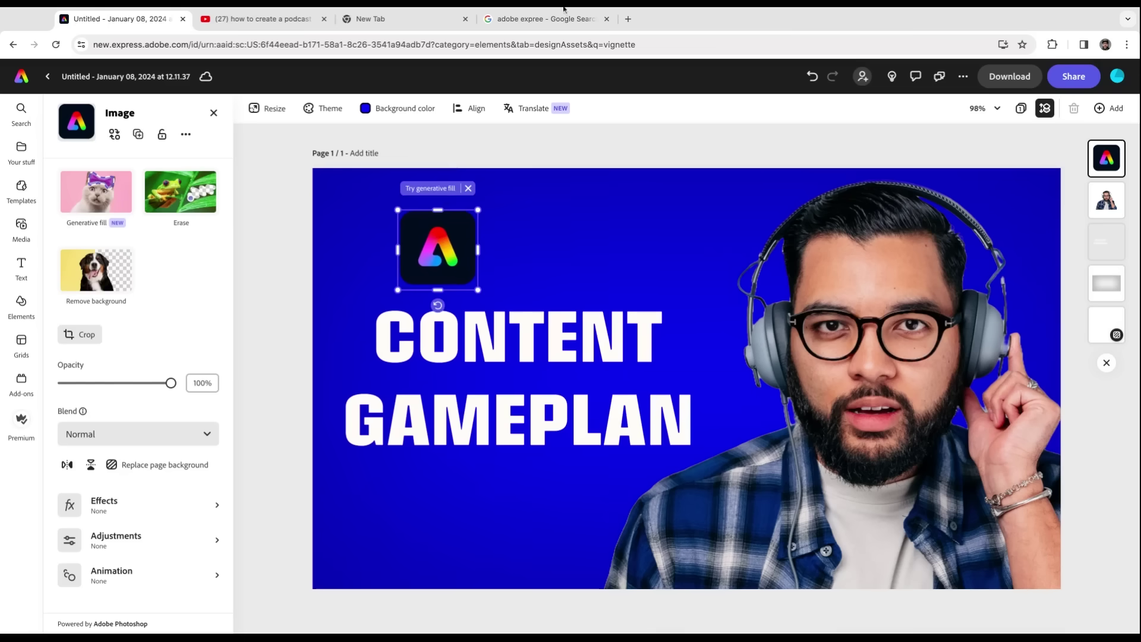
Step: Paste the Adobe Express logo above the CONTENT GAMEPLAN title
key("ctrl+v")
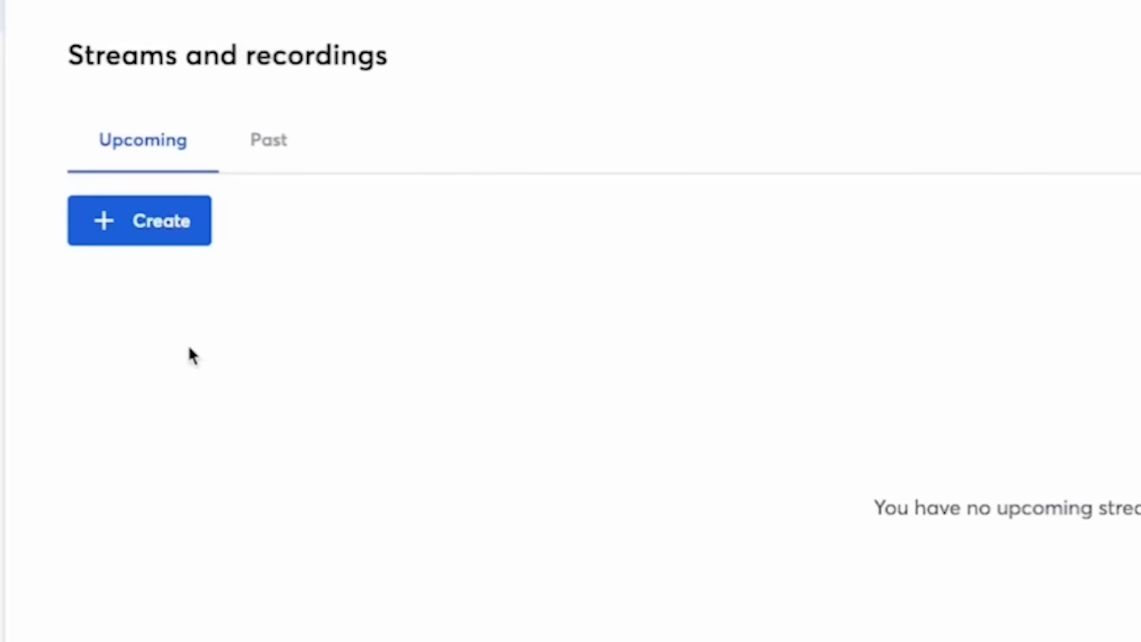
Step: Create the 'Interview for Podcast' recording, keeping Samson Q9U as the microphone
left_click(120, 224)
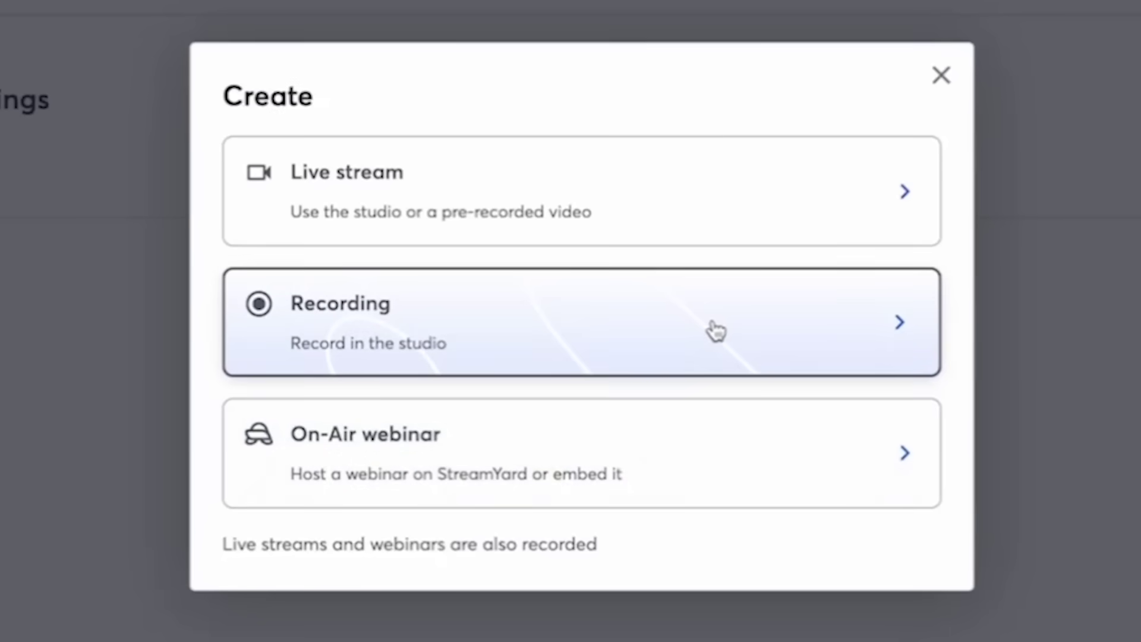
left_click(715, 328)
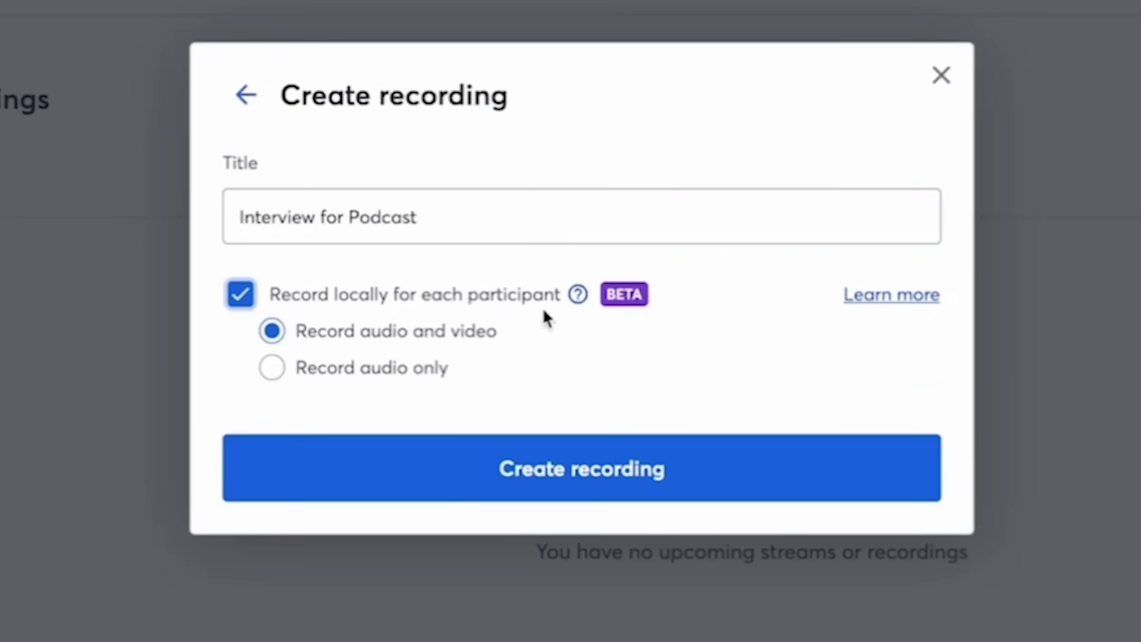
mouse_move(579, 293)
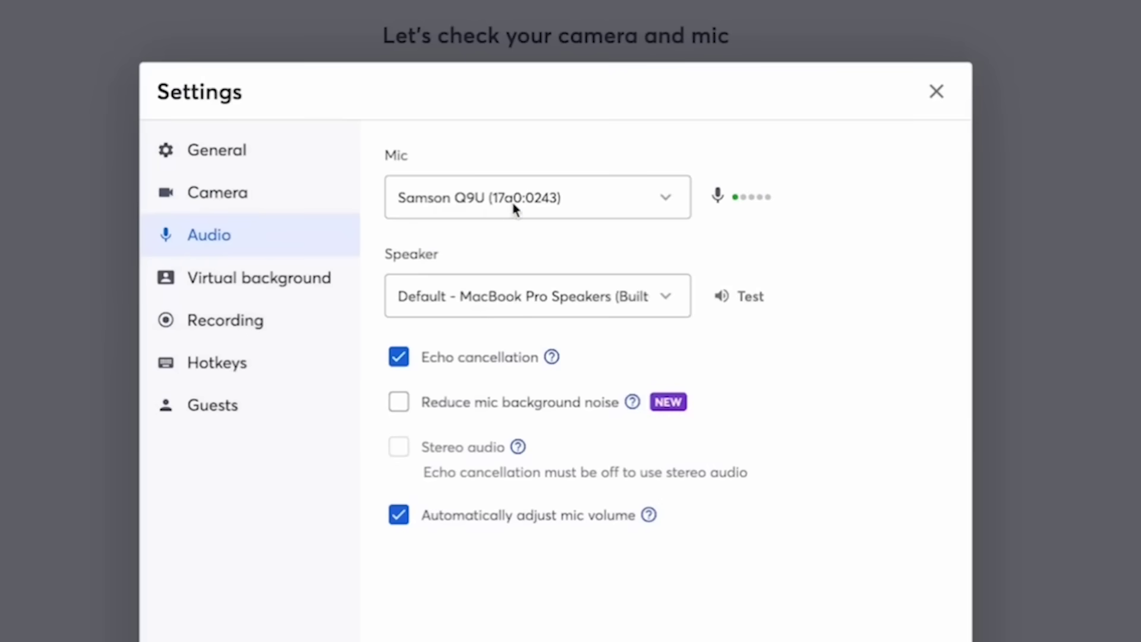
left_click(514, 210)
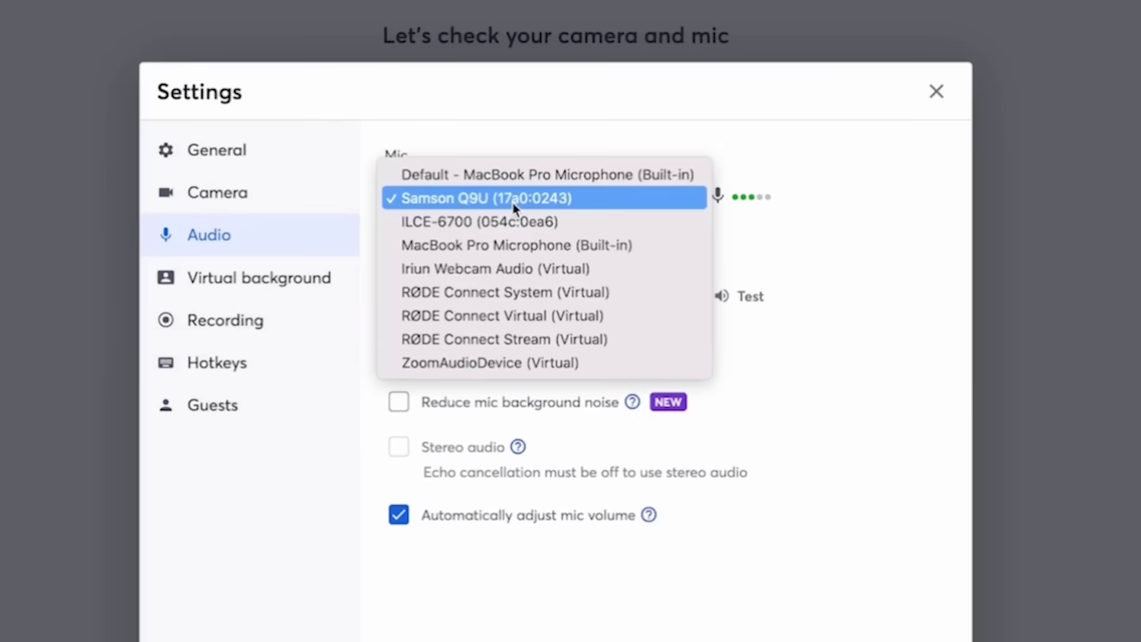
left_click(889, 245)
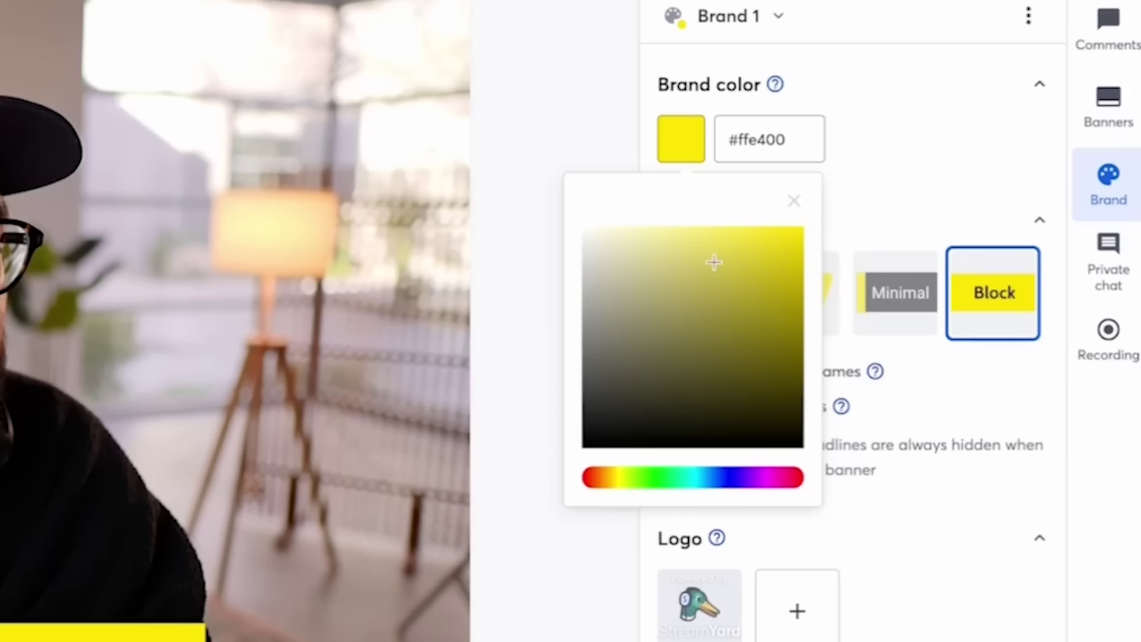
Step: Close the colour picker once the brand colour is set to #ffe400
left_click(794, 200)
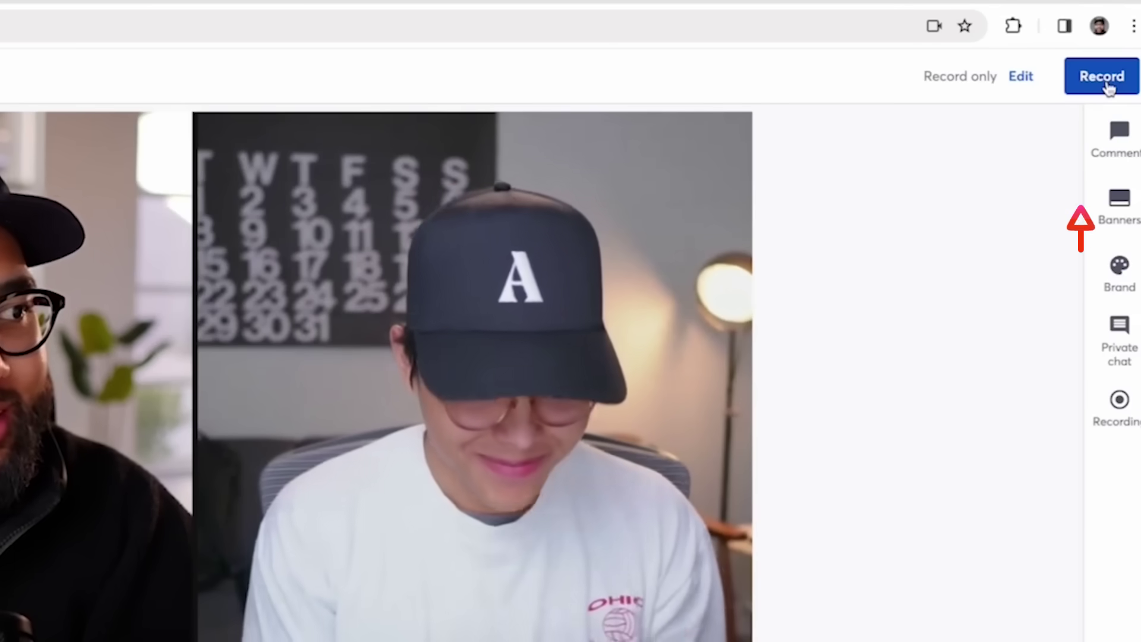
Step: Start and confirm recording the host-and-guest interview
left_click(1105, 81)
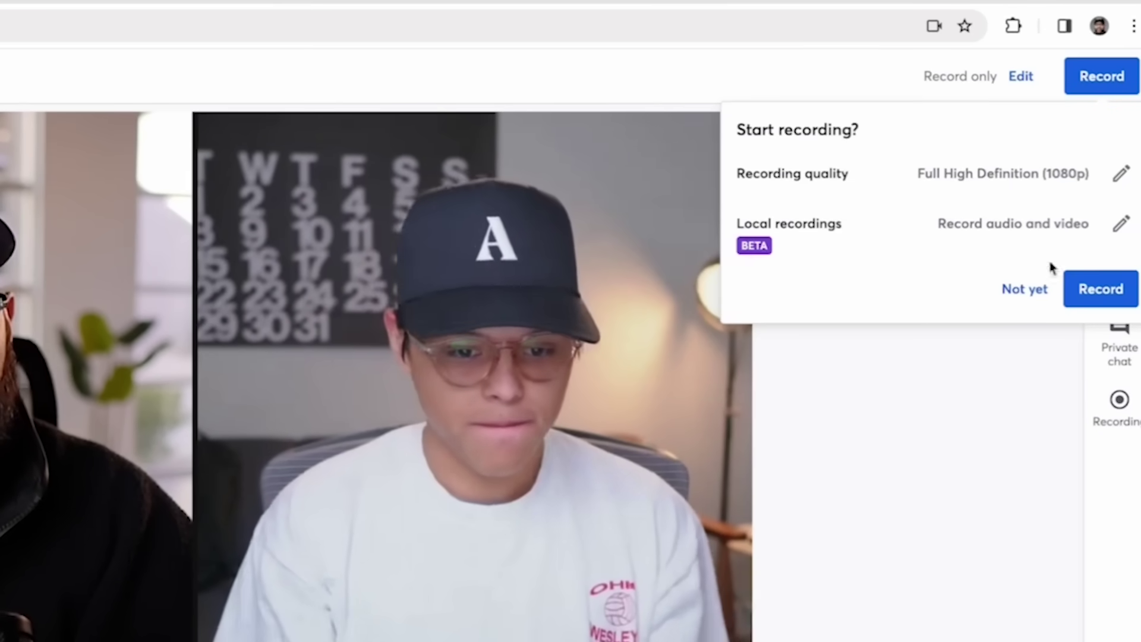
left_click(1114, 291)
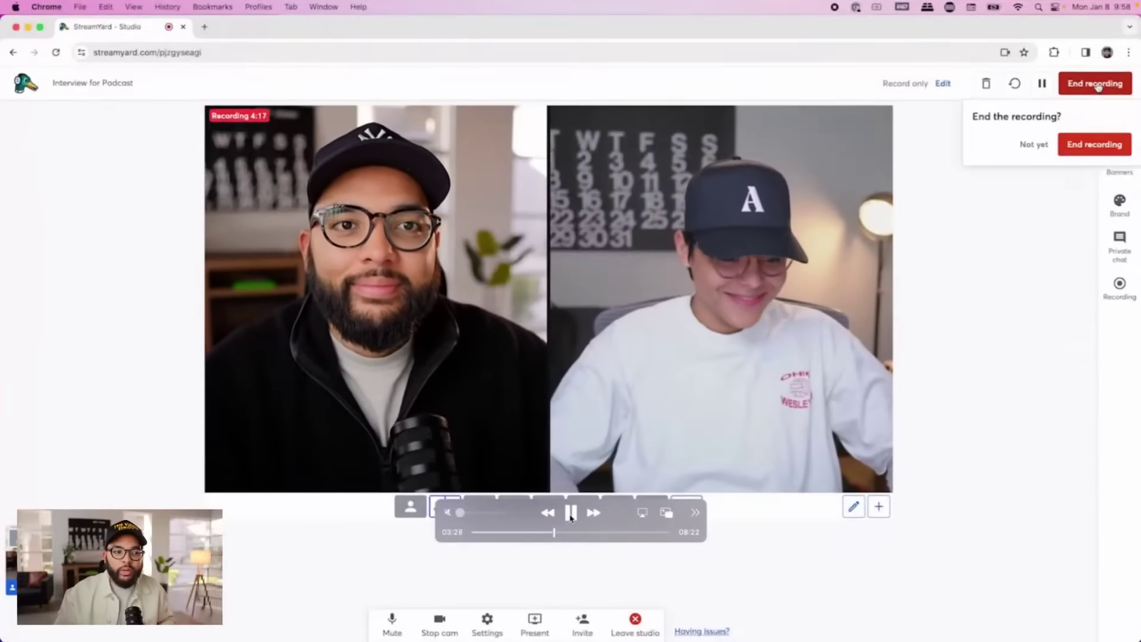
left_click(559, 532)
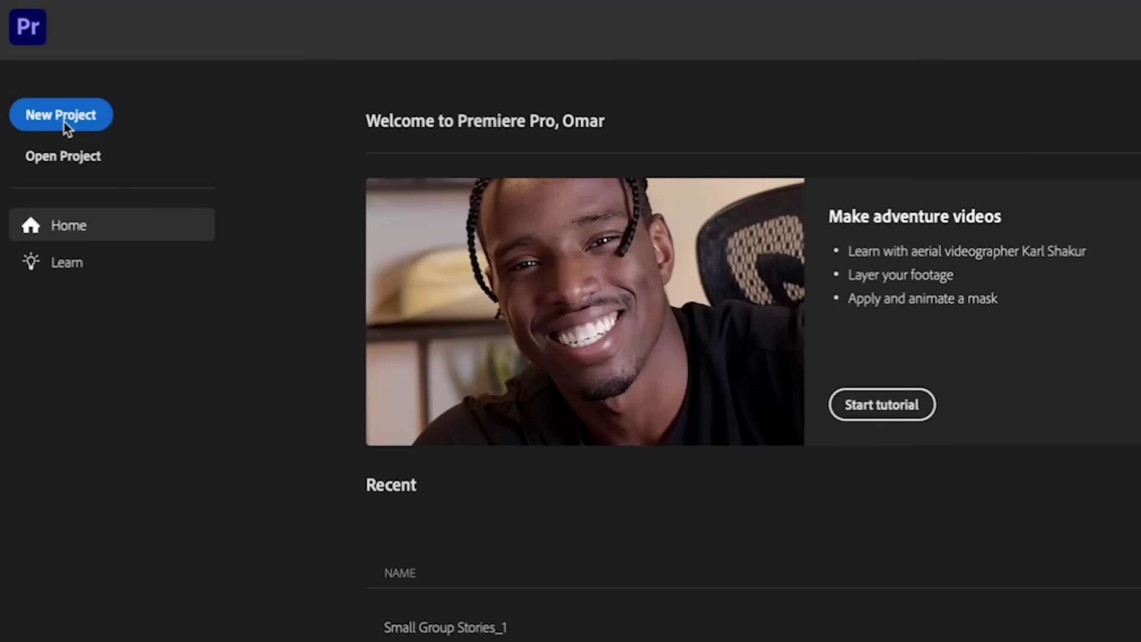
Step: Start a new project, import the footage, and build a sequence from the host clip named 'Pre Cut'
left_click(66, 122)
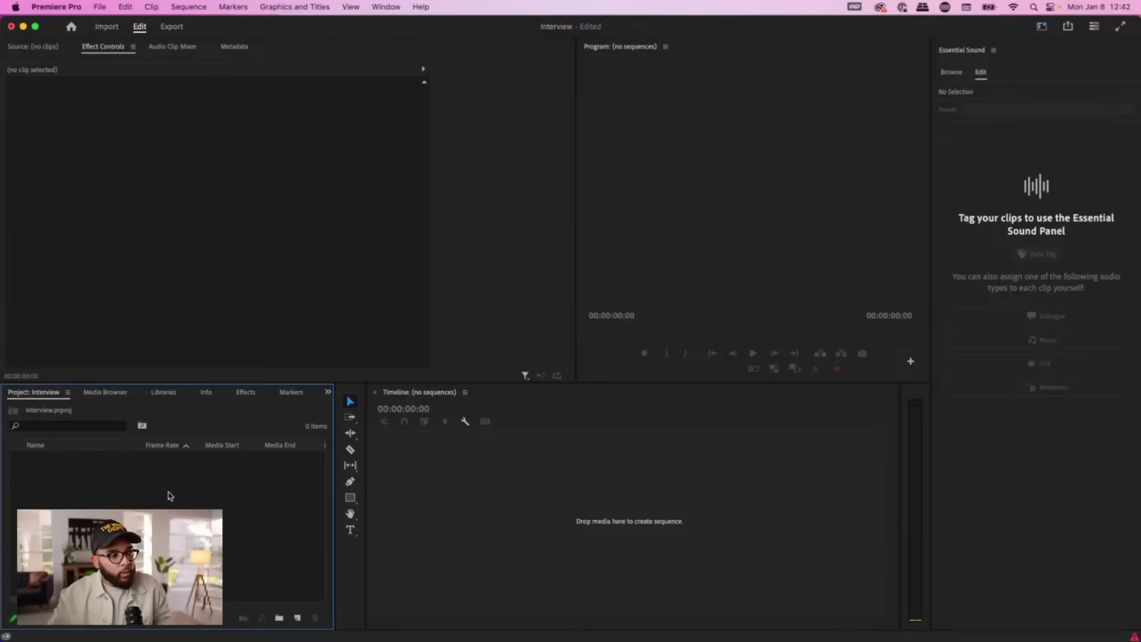
double_click(169, 494)
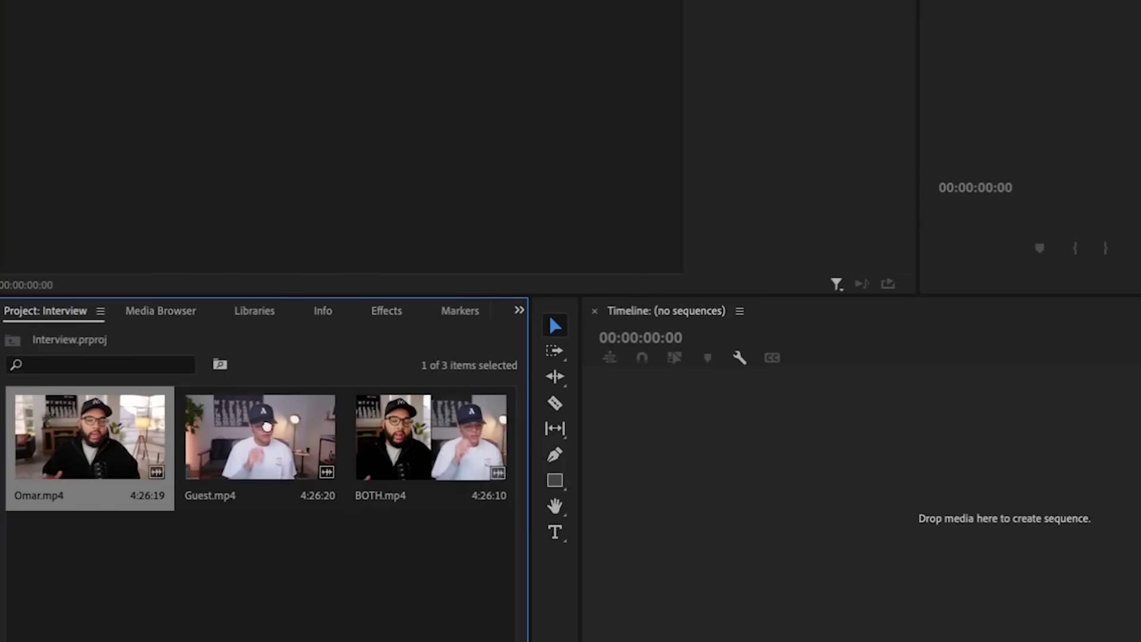
left_click_drag(415, 466, 616, 462)
left_click(30, 622)
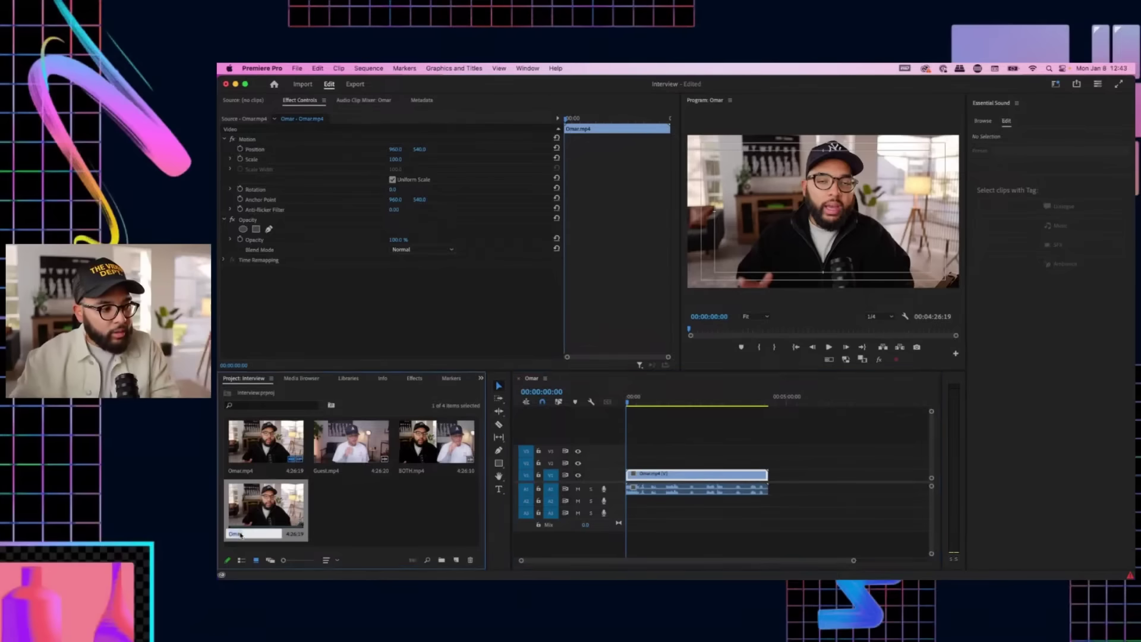
type("Pre Cut")
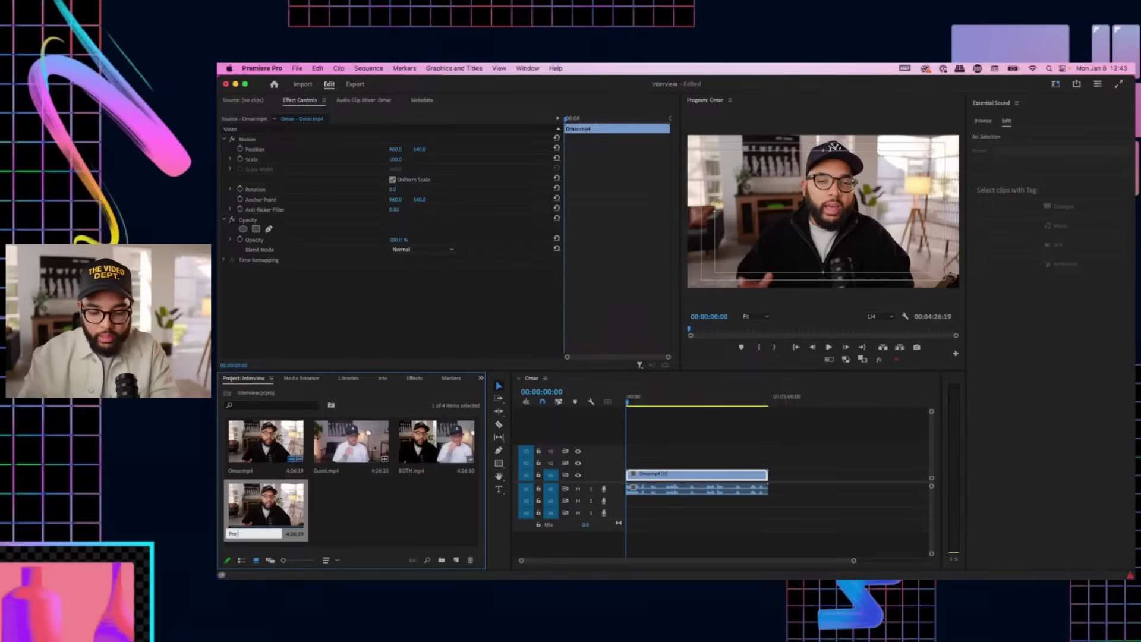
key("Return")
Step: Stack Guest.mp4 on V2 and BOTH.mp4 on V3, then select all six clips
left_click_drag(351, 441, 587, 456)
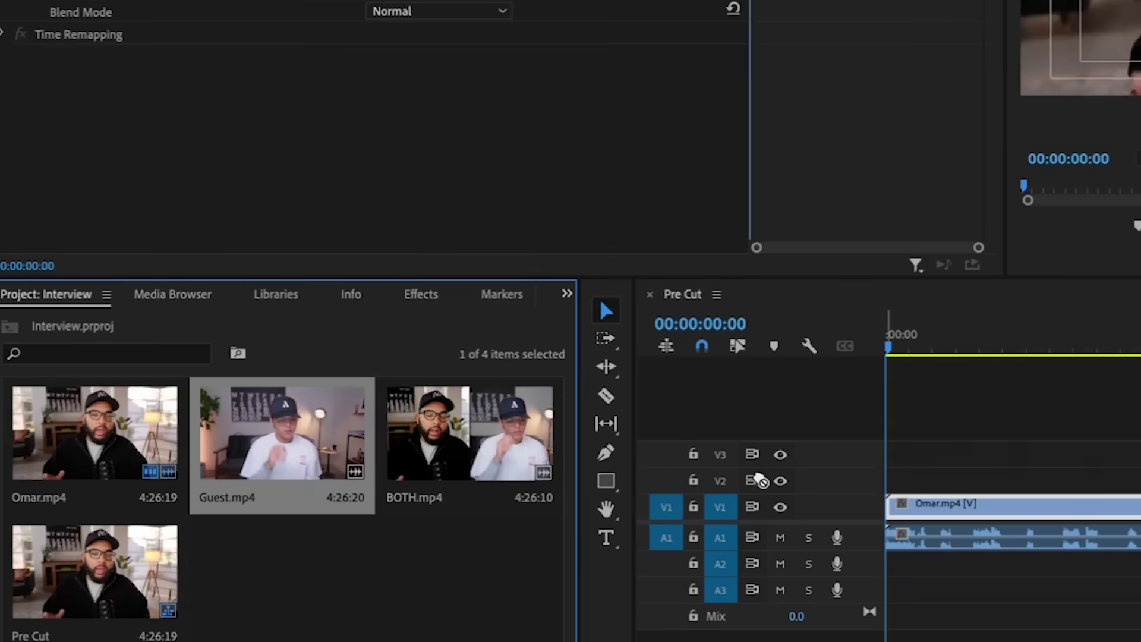
left_click_drag(799, 466, 832, 475)
left_click_drag(469, 434, 871, 462)
left_click(975, 336)
key("backslash")
left_click_drag(1089, 399, 1030, 619)
left_click_drag(588, 527, 585, 523)
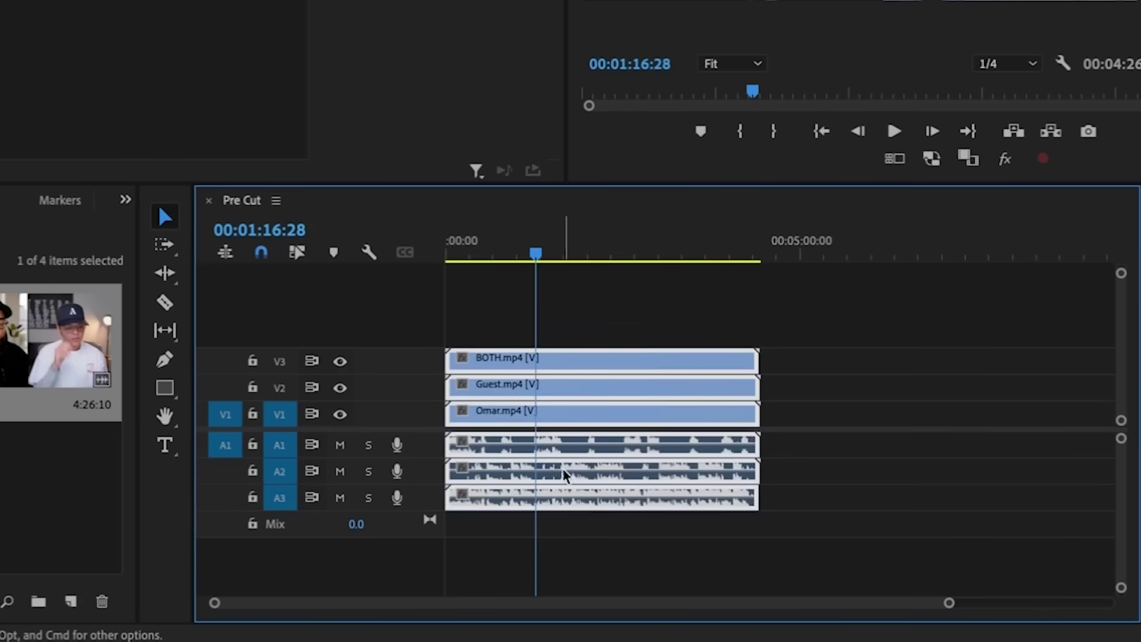
Step: Synchronize the three stacked camera clips by their audio
right_click(575, 416)
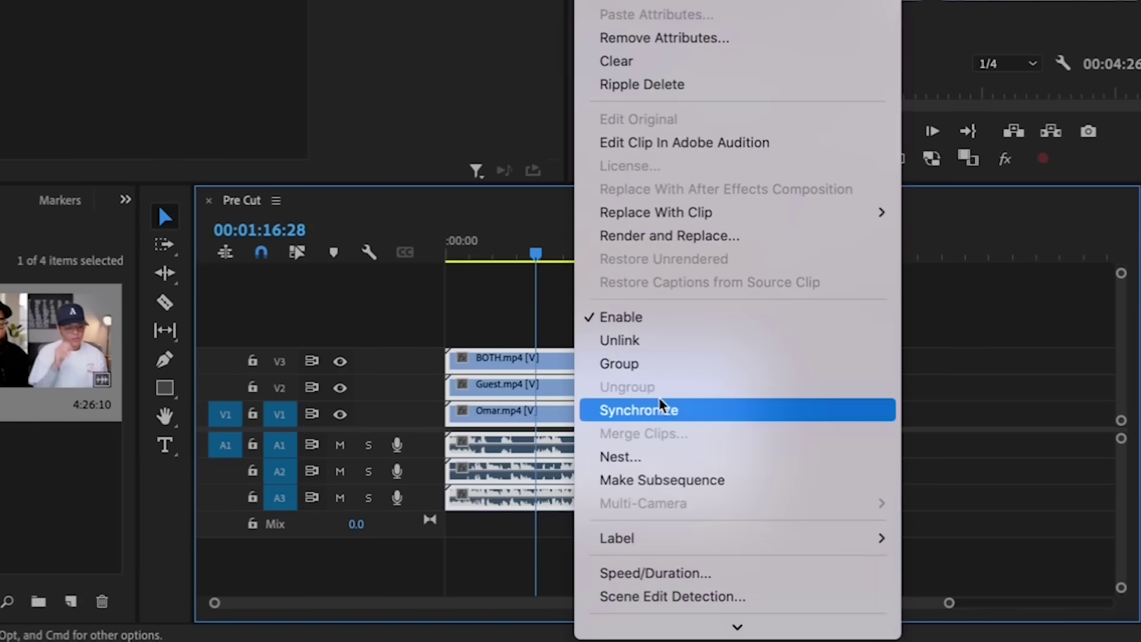
left_click(662, 409)
left_click(623, 203)
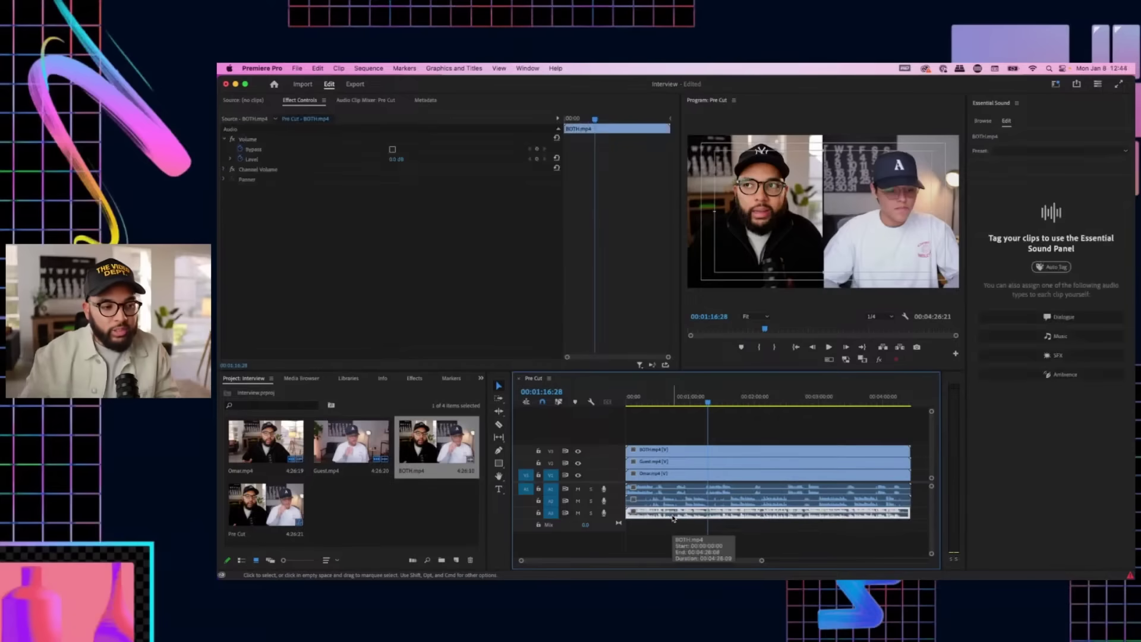
Step: Zoom in on the clip starts and select the host's video clip
left_click(668, 473)
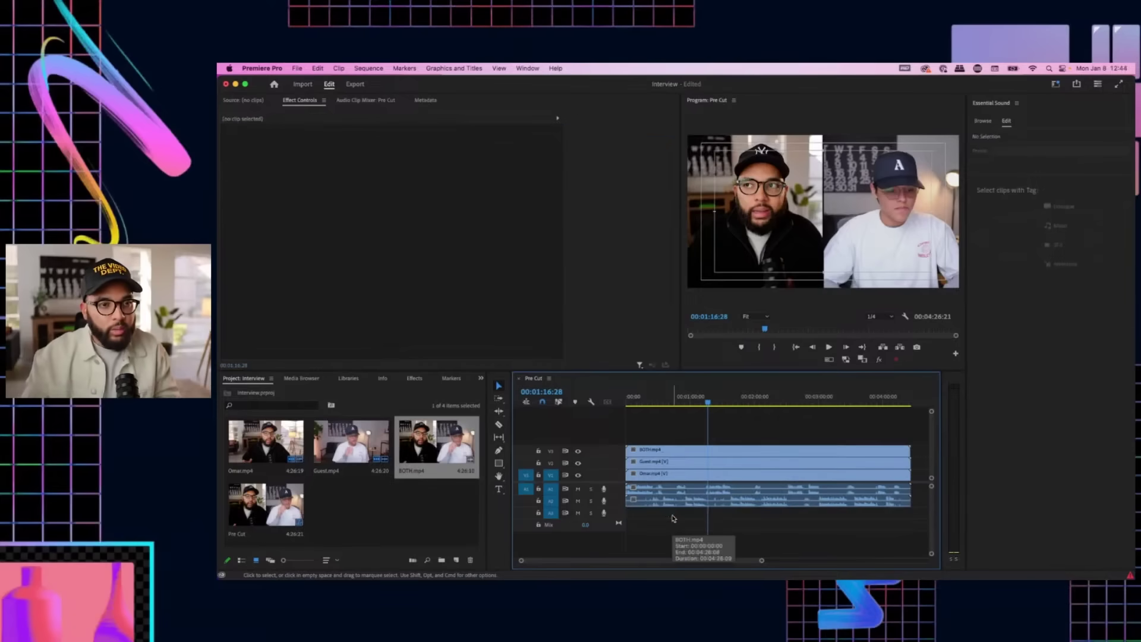
key("=")
key("=")
left_click(663, 403)
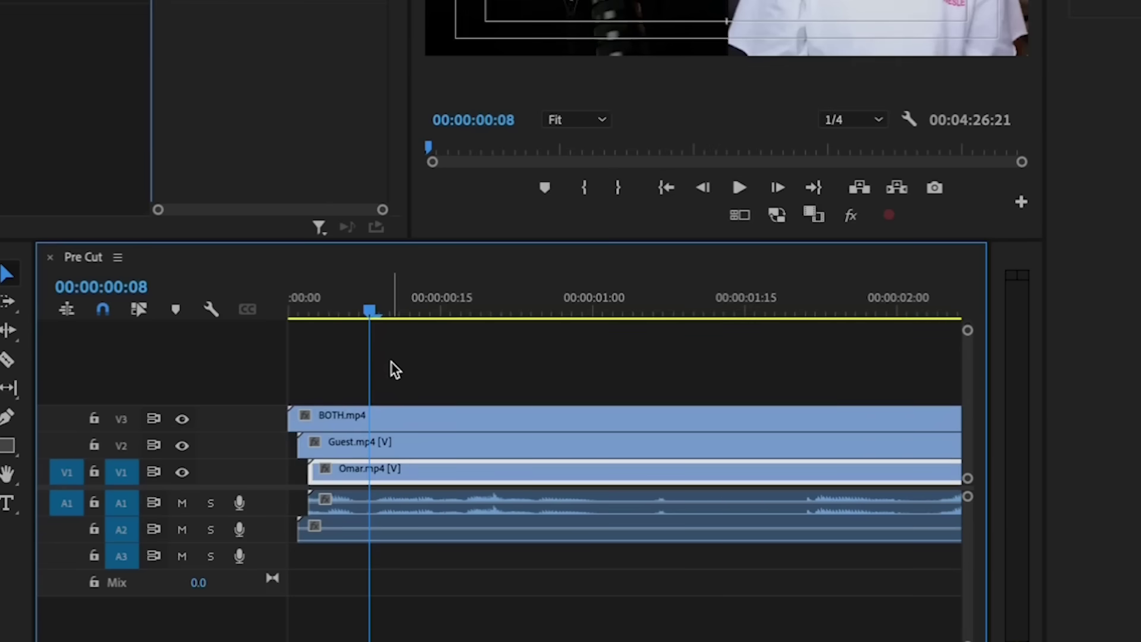
Step: Split and unlink the clips at the playhead, give Guest.mp4 Podcast Voice, and open AutoPod for Pre Cut
key("super+shift+k")
right_click(523, 458)
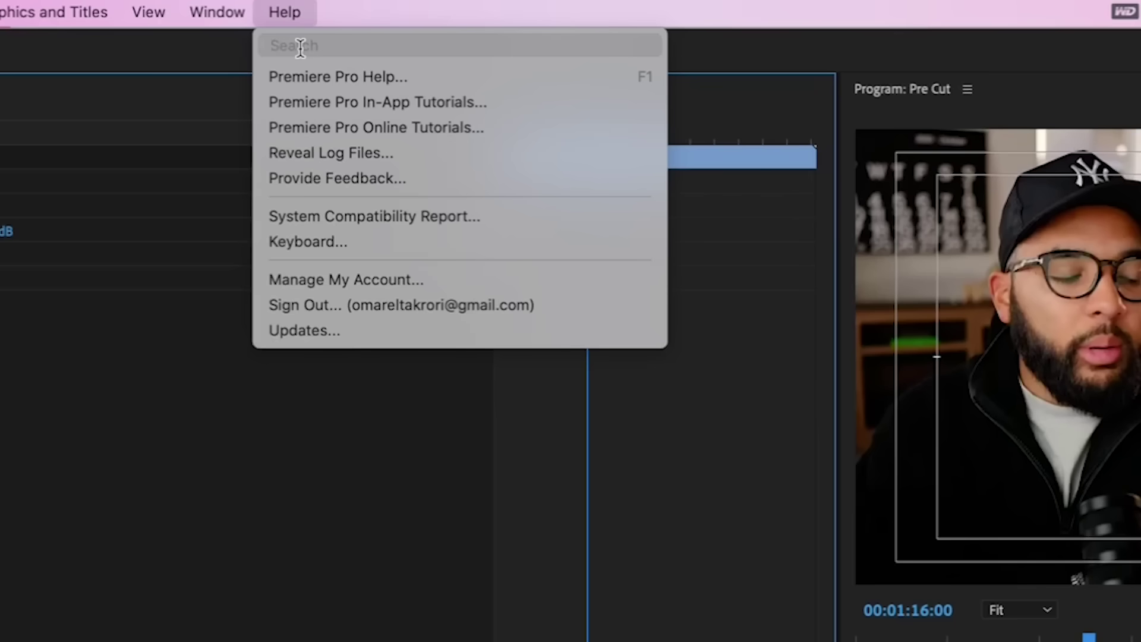
type("ess")
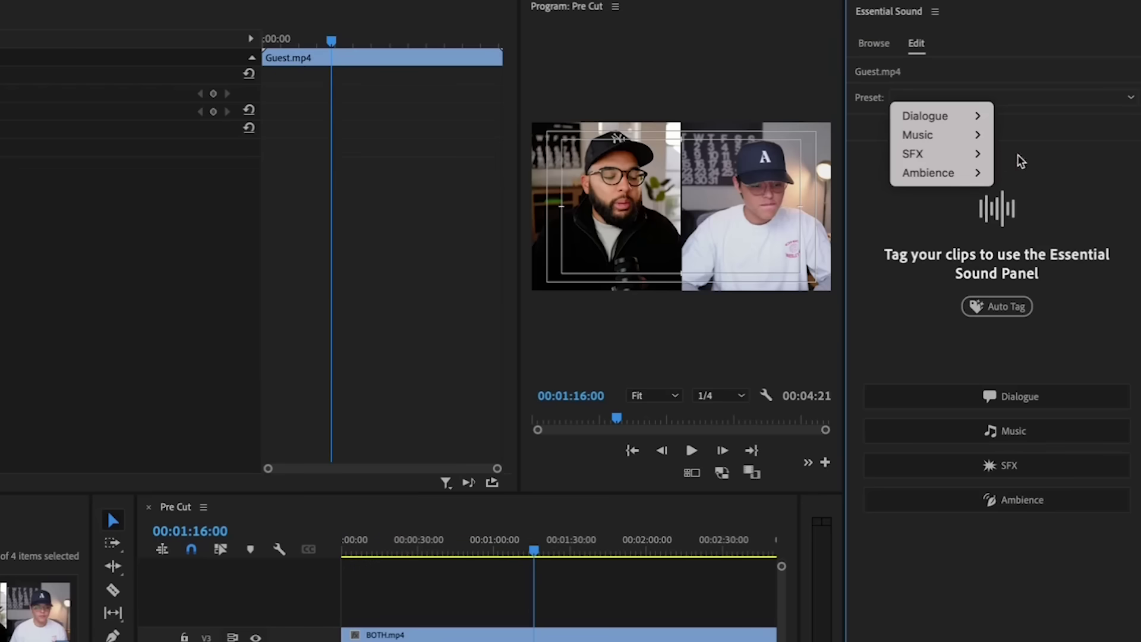
mouse_move(969, 121)
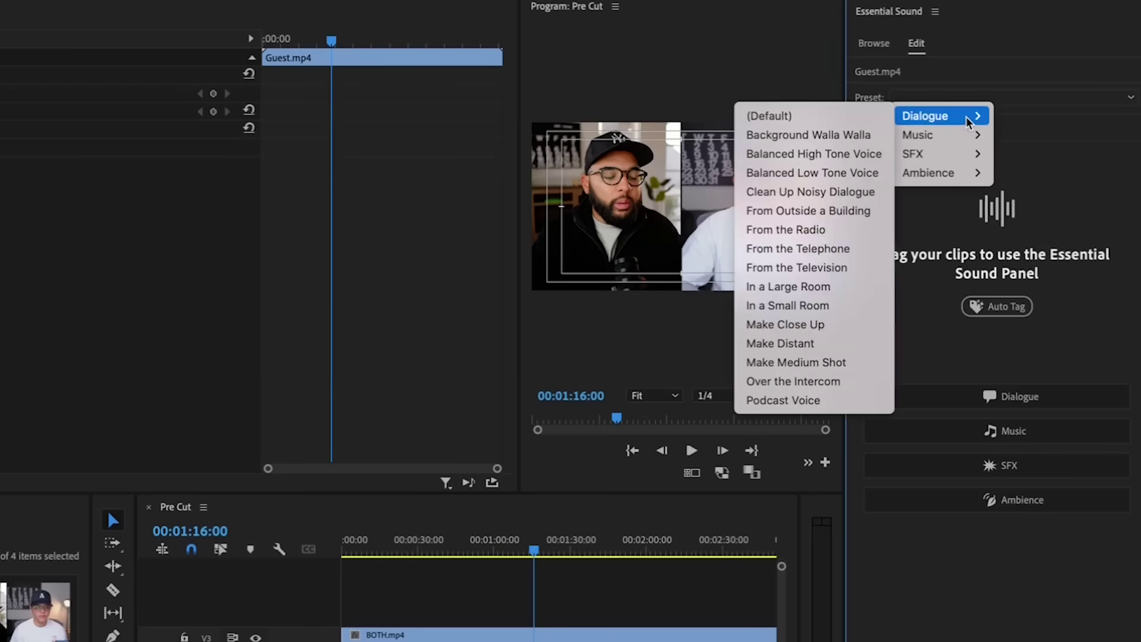
left_click(783, 400)
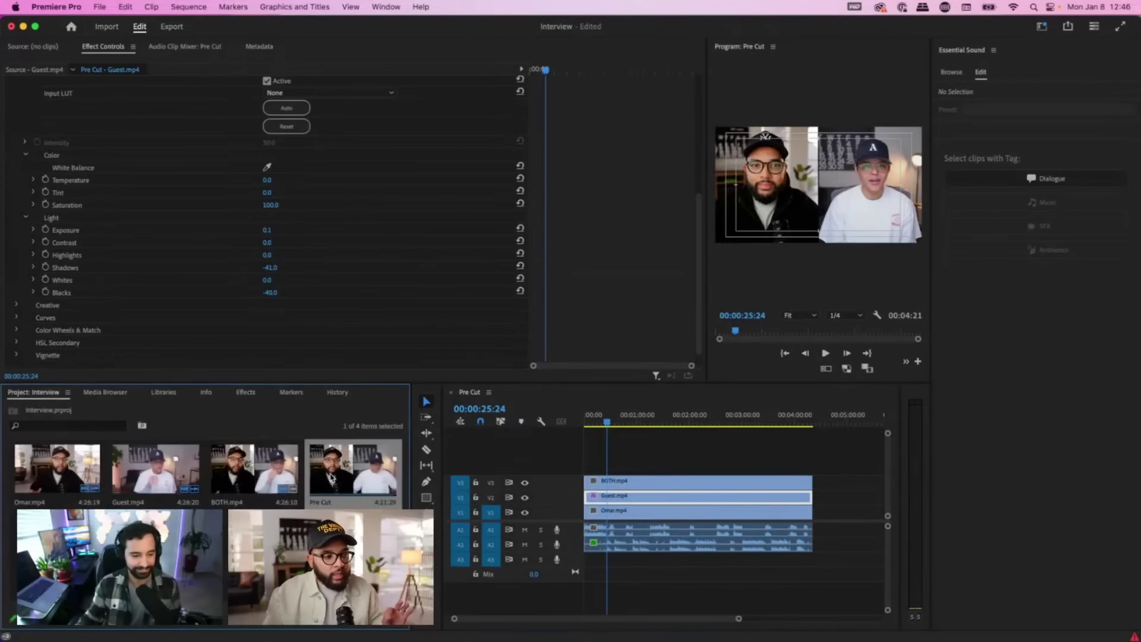
right_click(344, 466)
right_click(345, 467)
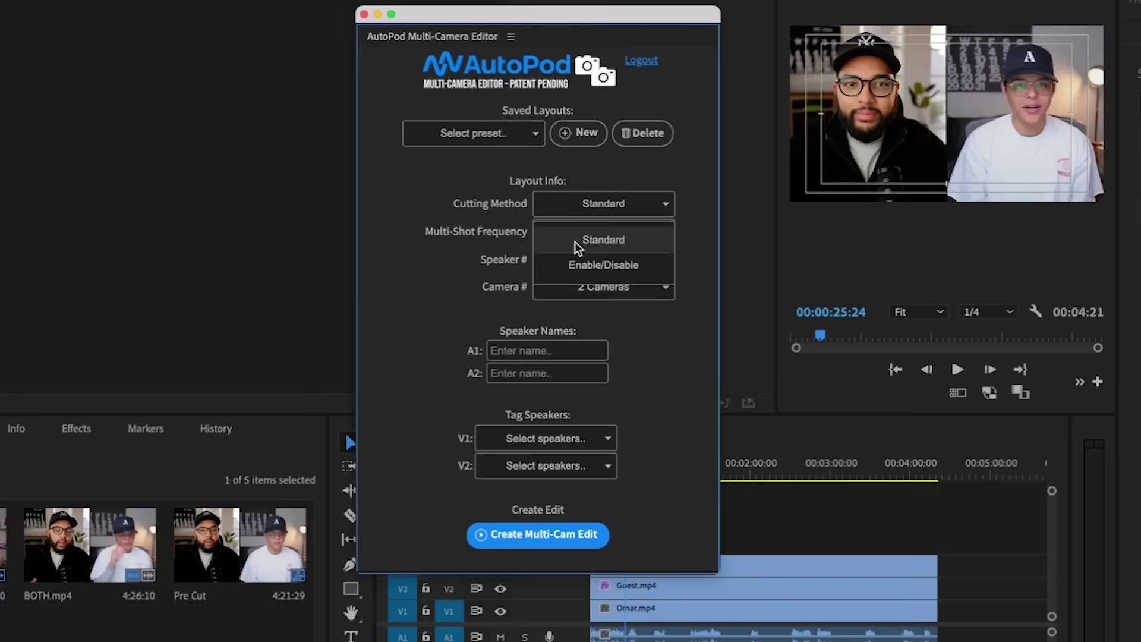
Step: Choose Standard cutting, Medium multi-shot frequency and three cameras in AutoPod
left_click(582, 245)
left_click(628, 233)
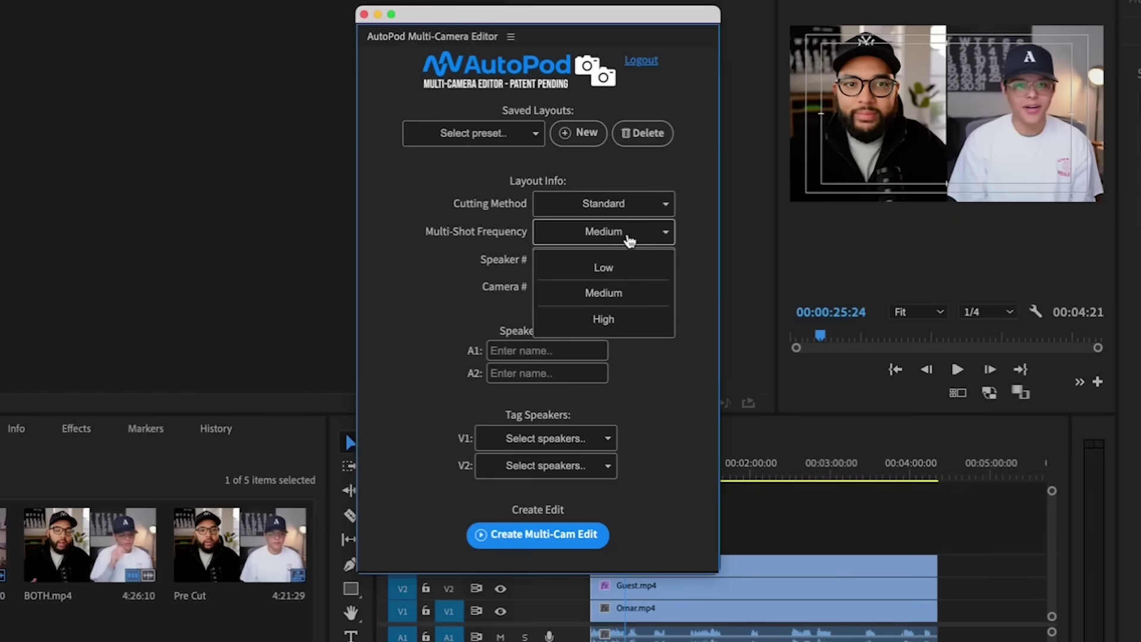
left_click(635, 294)
left_click(630, 287)
left_click(612, 341)
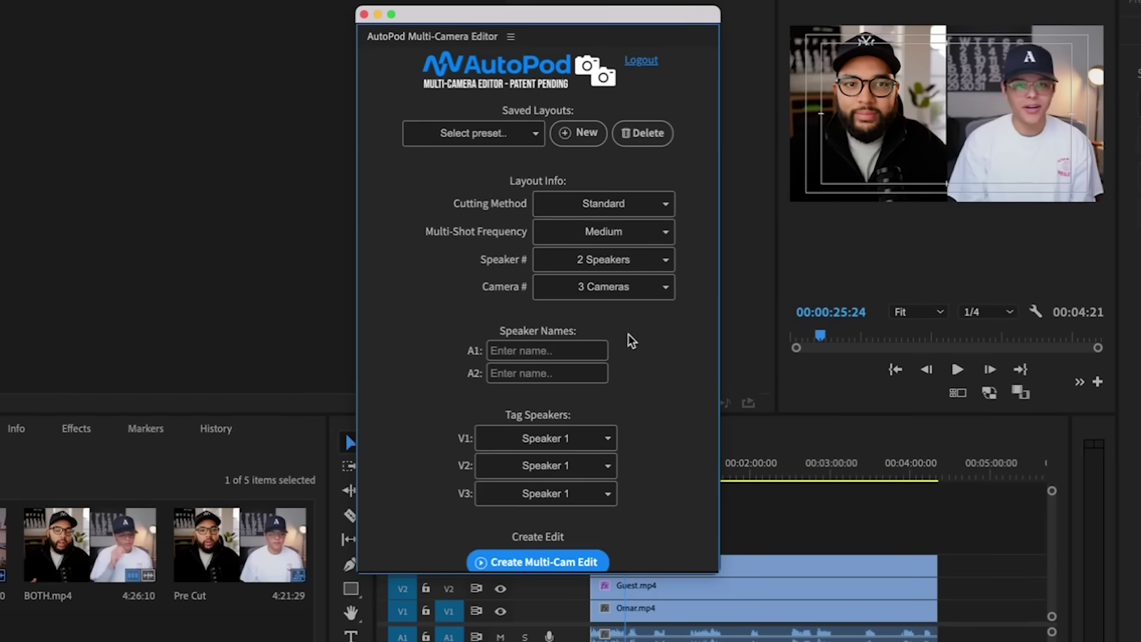
Step: Enter both speakers' names, assign tracks V1 and V2 to speakers, and create the multi-cam edit
left_click(582, 352)
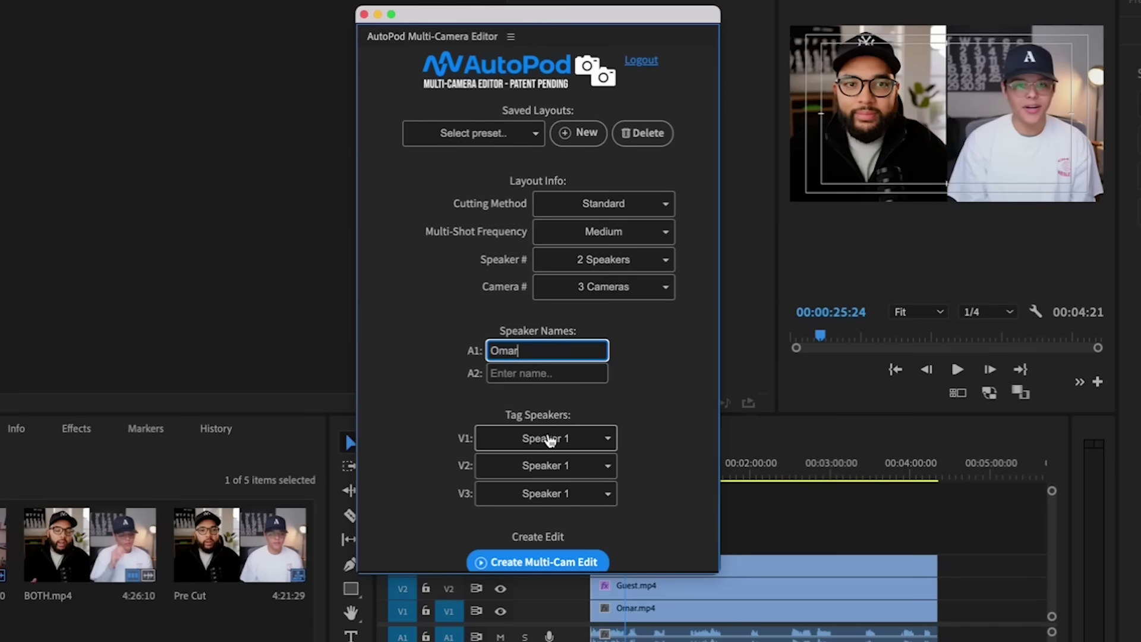
left_click(577, 372)
type("Art")
left_click(608, 449)
left_click(612, 471)
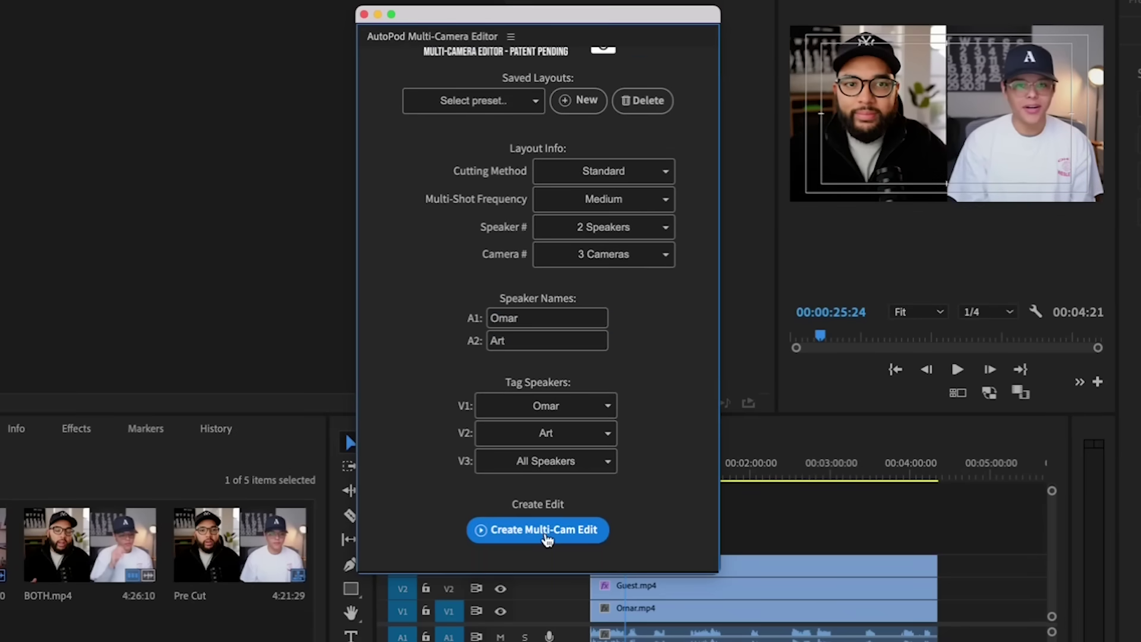
left_click(546, 530)
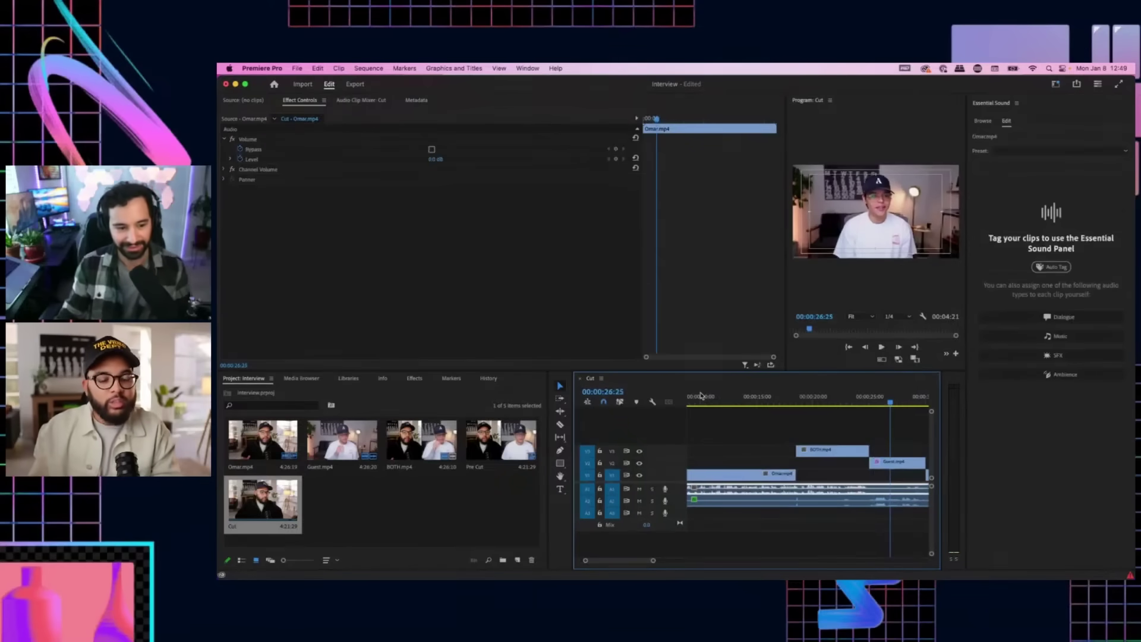
key("minus")
key("minus")
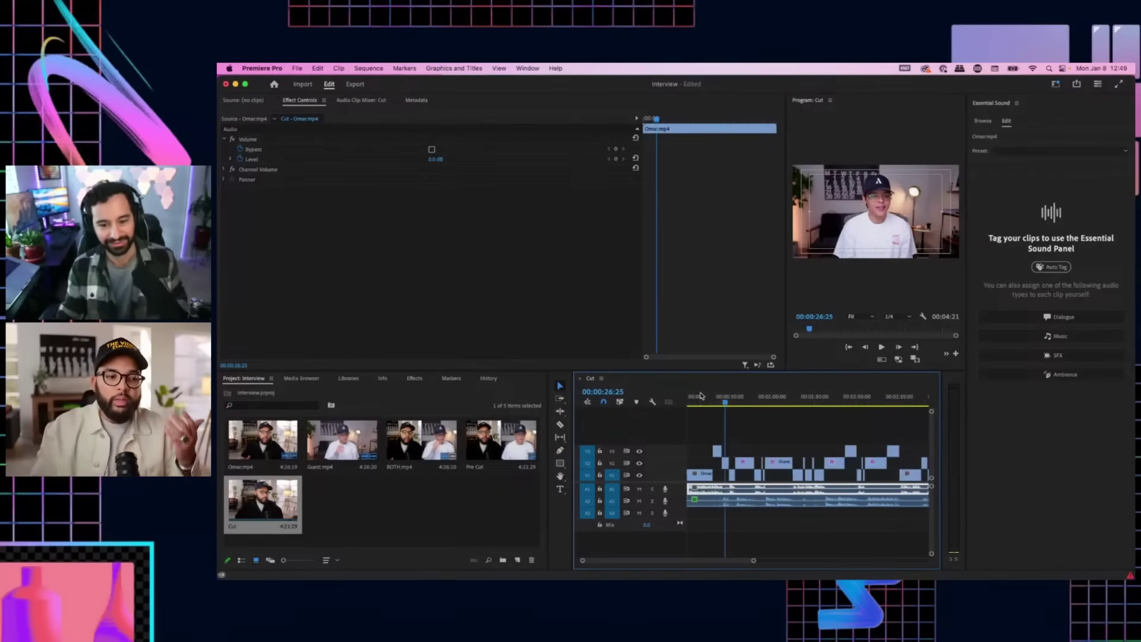
key("minus")
key("minus")
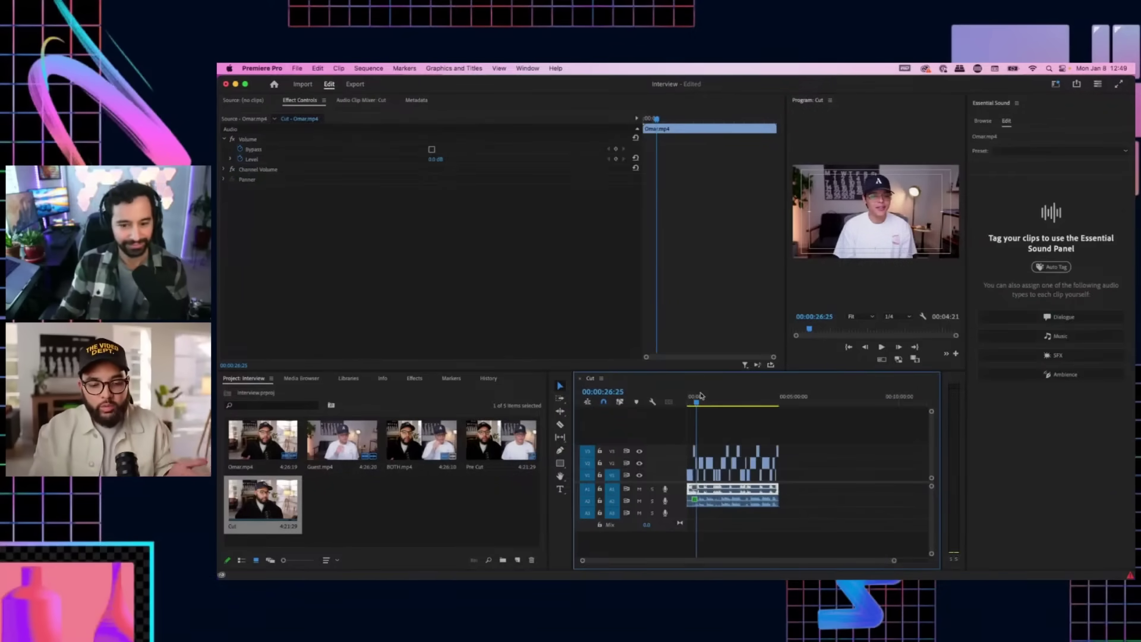